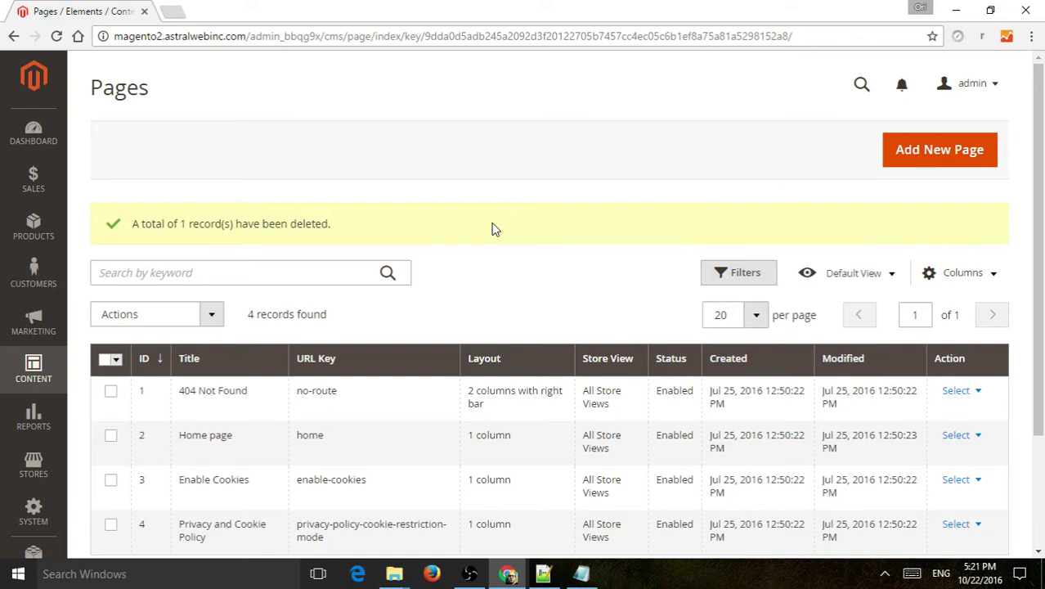
# - Open the CMS Pages grid, leaving the Home page row unchanged
pyautogui.click(39, 381)
pyautogui.click(112, 176)
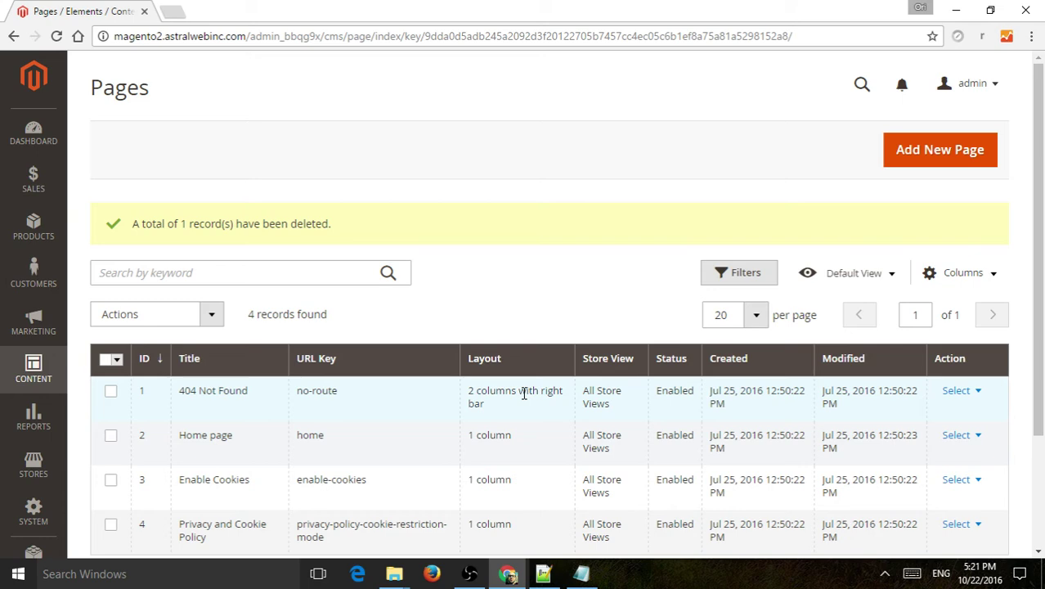
pyautogui.click(404, 440)
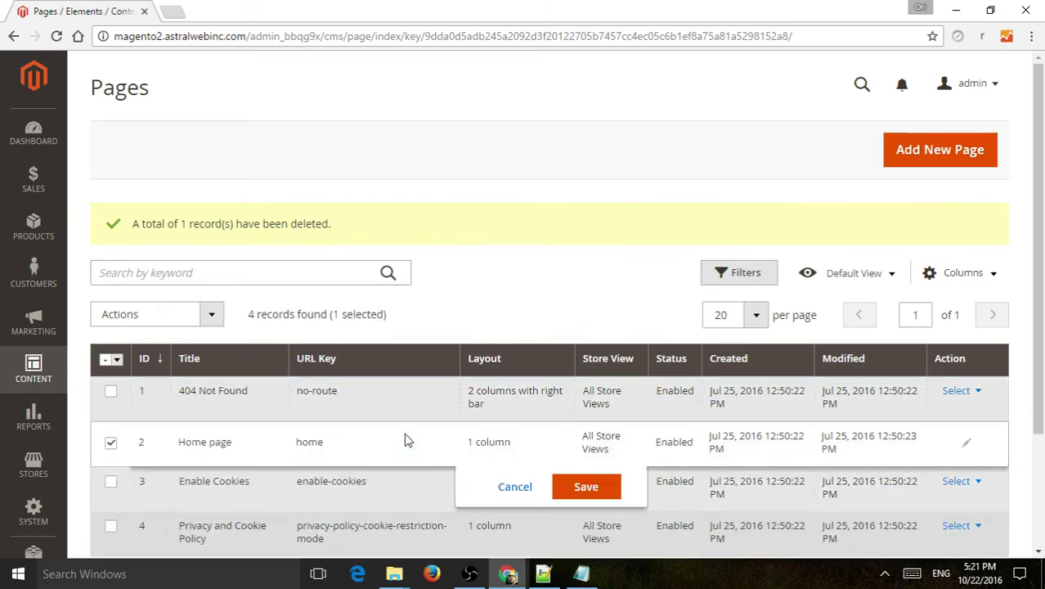
pyautogui.click(513, 500)
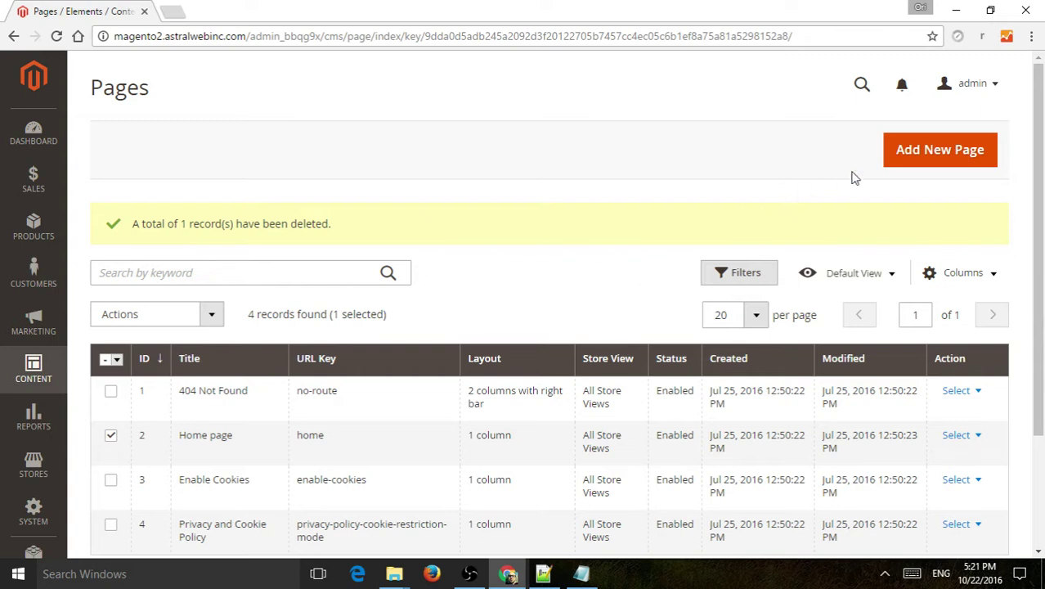
# - Start a new CMS page titled 'About Shoes'
pyautogui.click(956, 156)
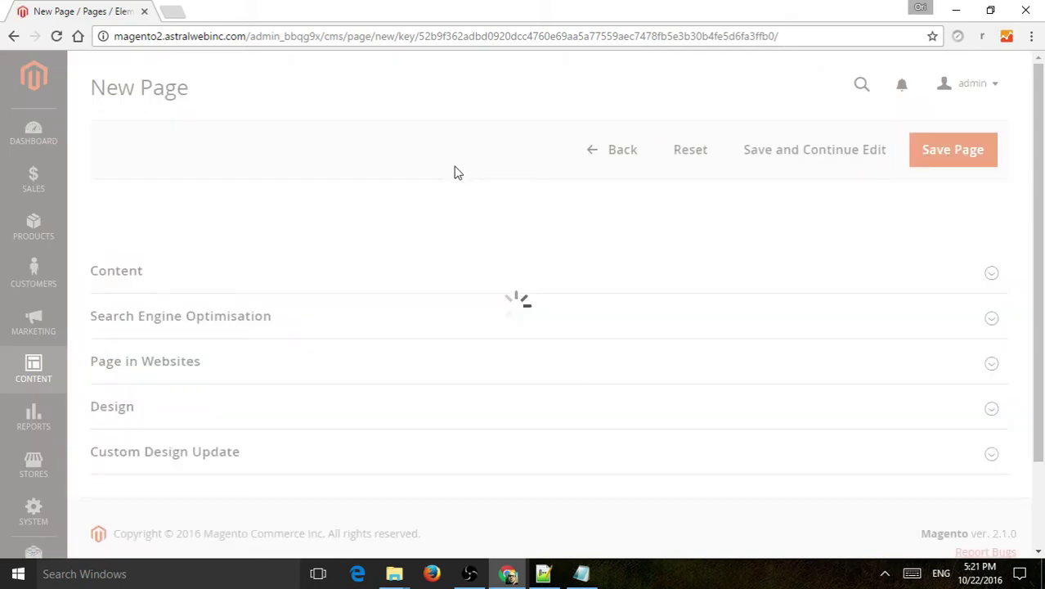
pyautogui.click(366, 298)
pyautogui.write('S')
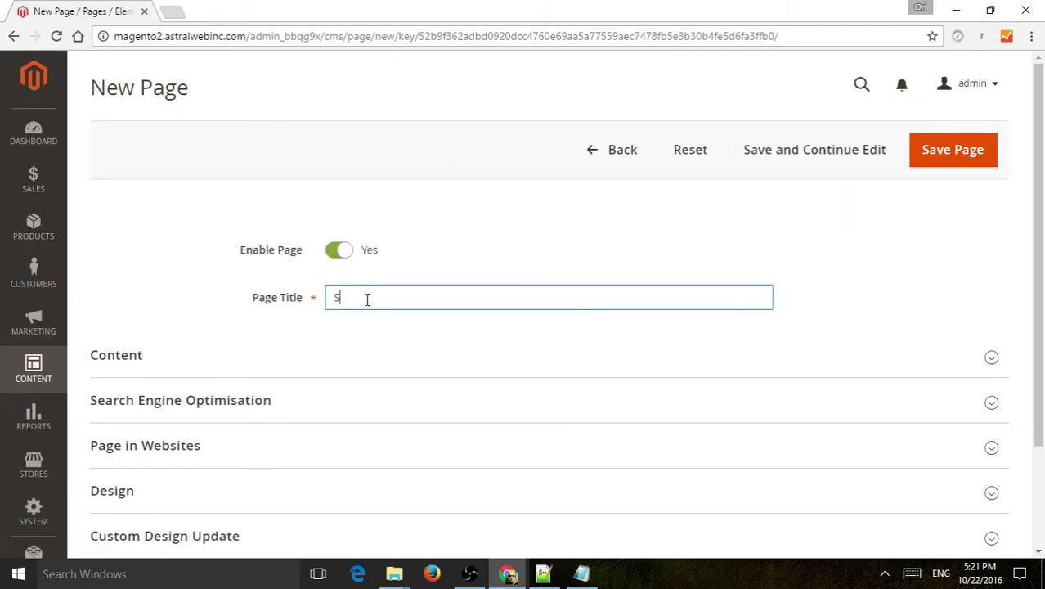
pyautogui.write('hoesAbout Shoes')
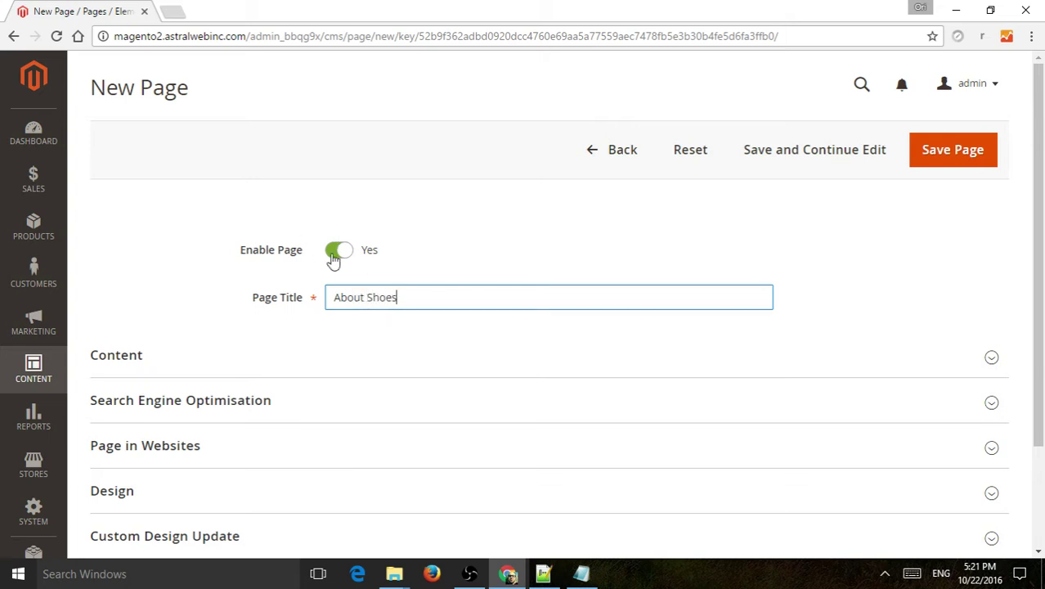
# - Enter 'All About Shoes' as the Content Heading of the page
pyautogui.click(258, 358)
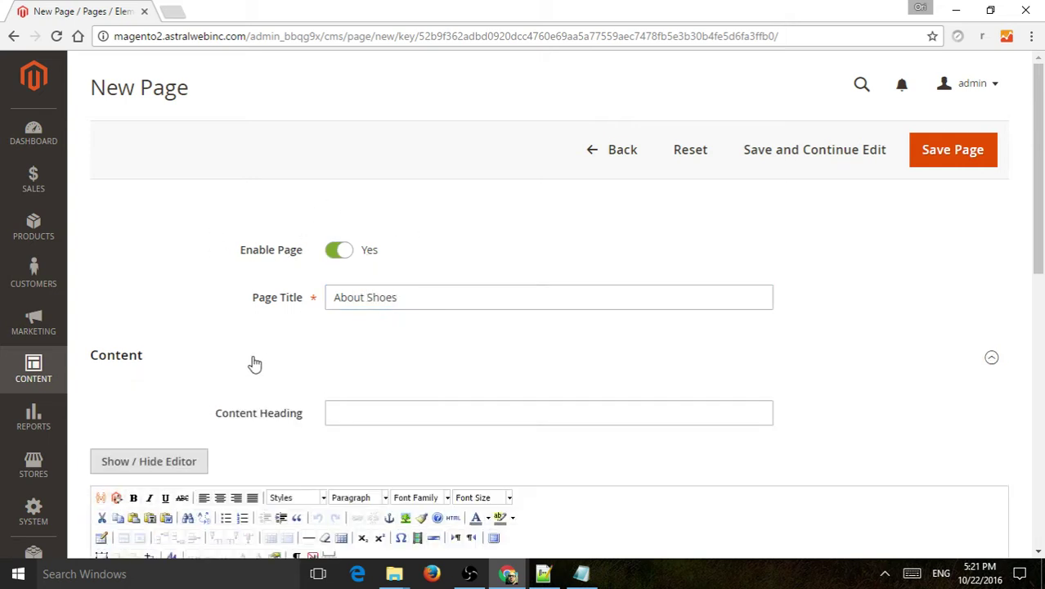
pyautogui.scroll(-3, 422, 317)
pyautogui.click(416, 269)
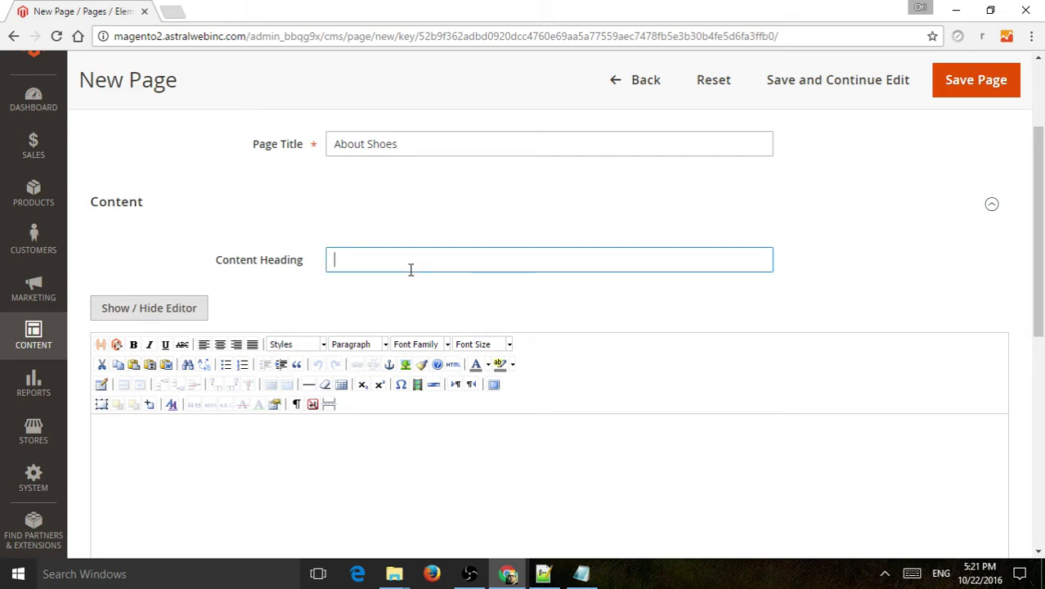
pyautogui.write('About Shoes')
pyautogui.write('All')
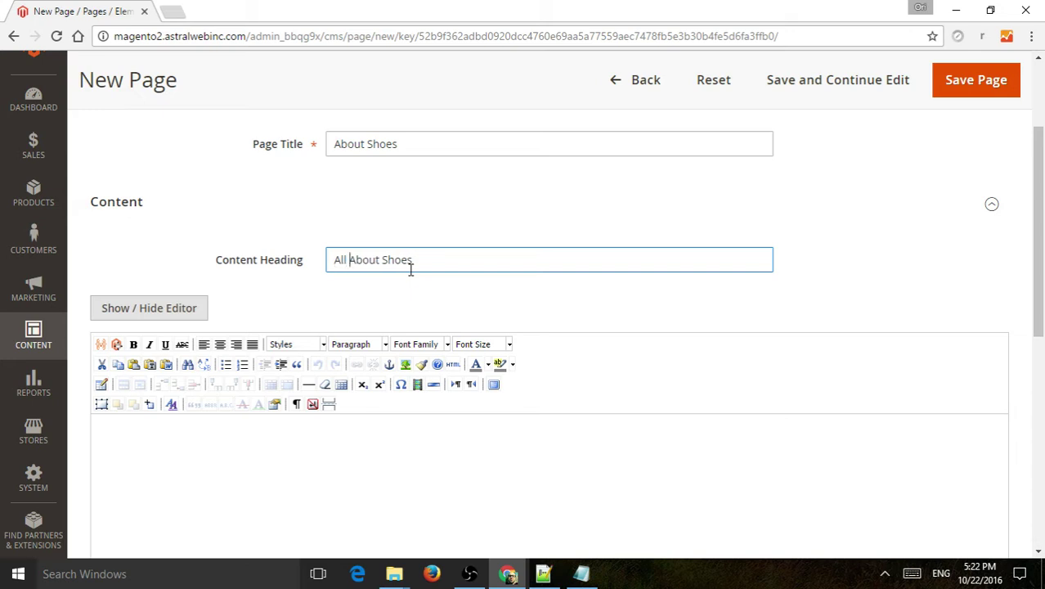
pyautogui.click(226, 461)
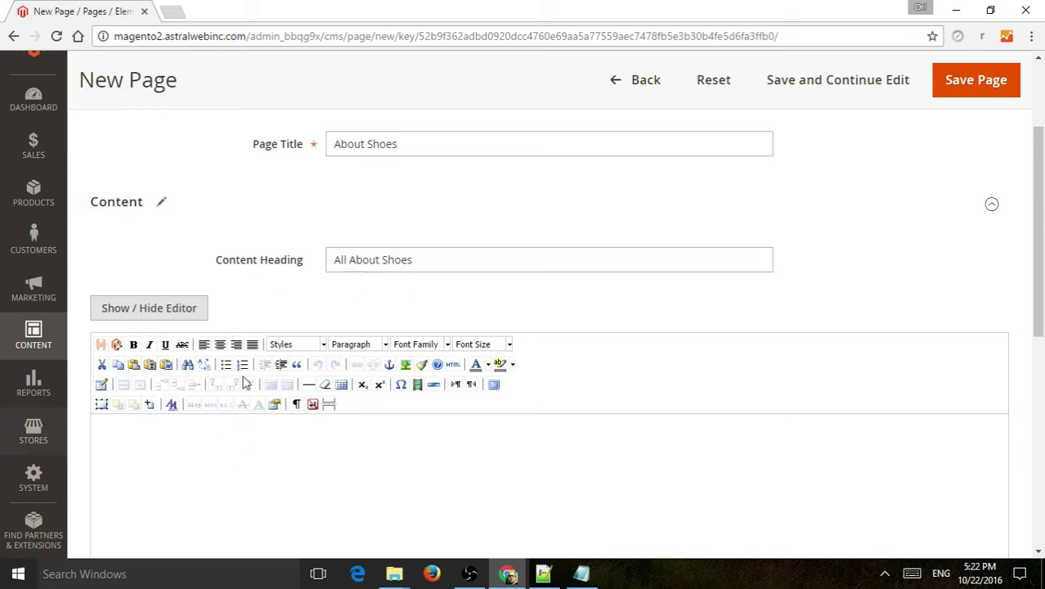
# - Add a bold 'This is header' line and a numbered list of one, two, three
pyautogui.scroll(-2, 368, 327)
pyautogui.scroll(-1, 368, 327)
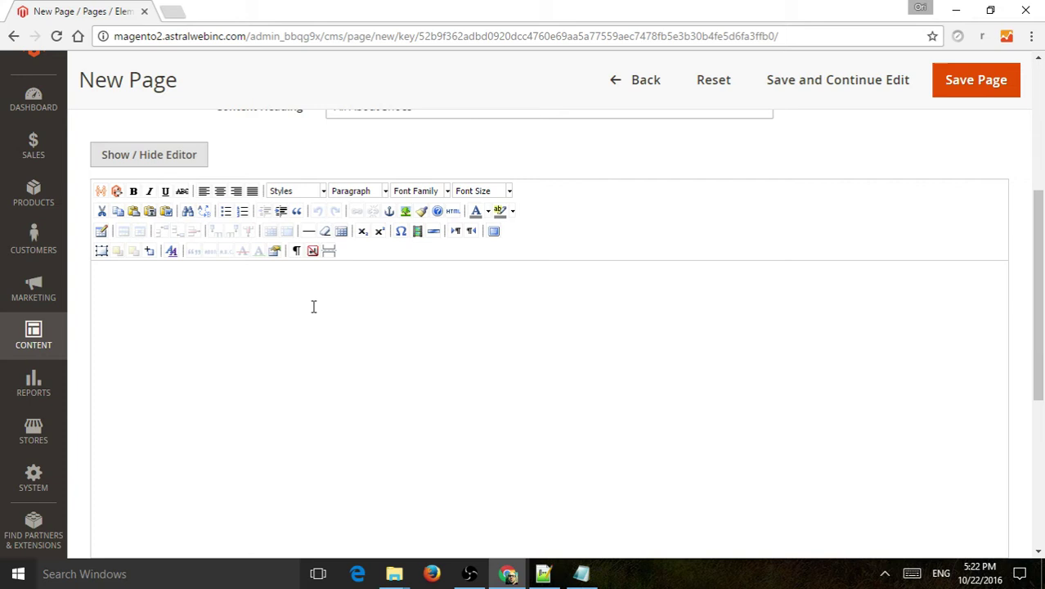
pyautogui.write('This is header')
pyautogui.hotkey('ctrl', 'a')
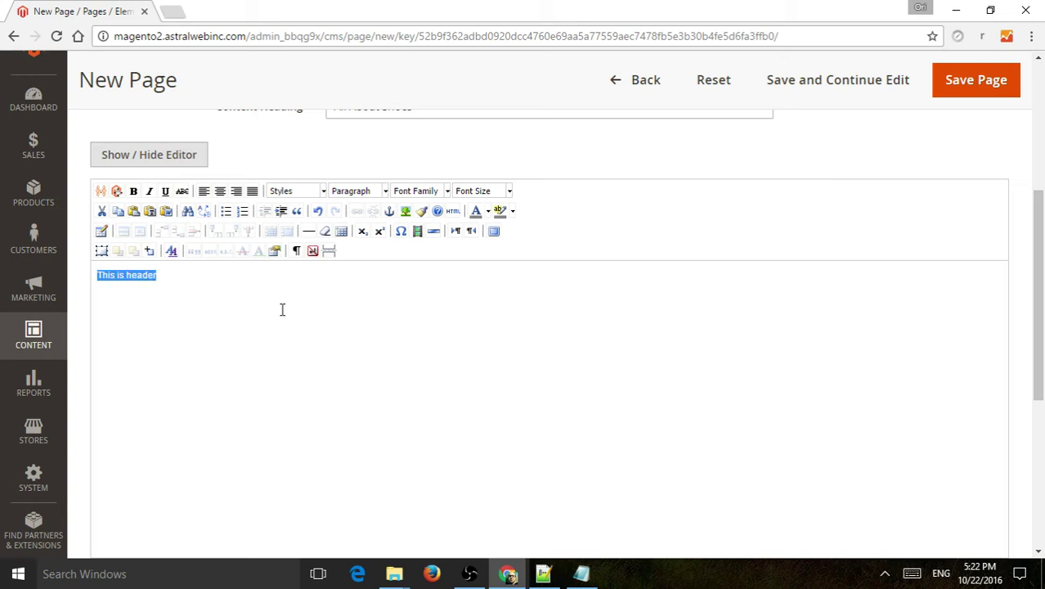
pyautogui.hotkey('ctrl', 'b')
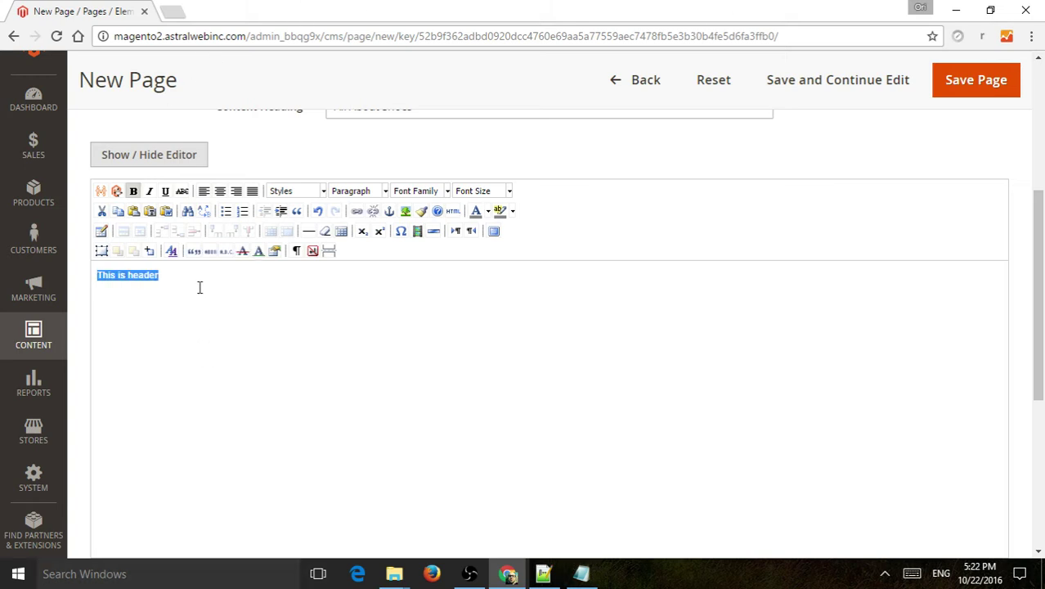
pyautogui.click(199, 287)
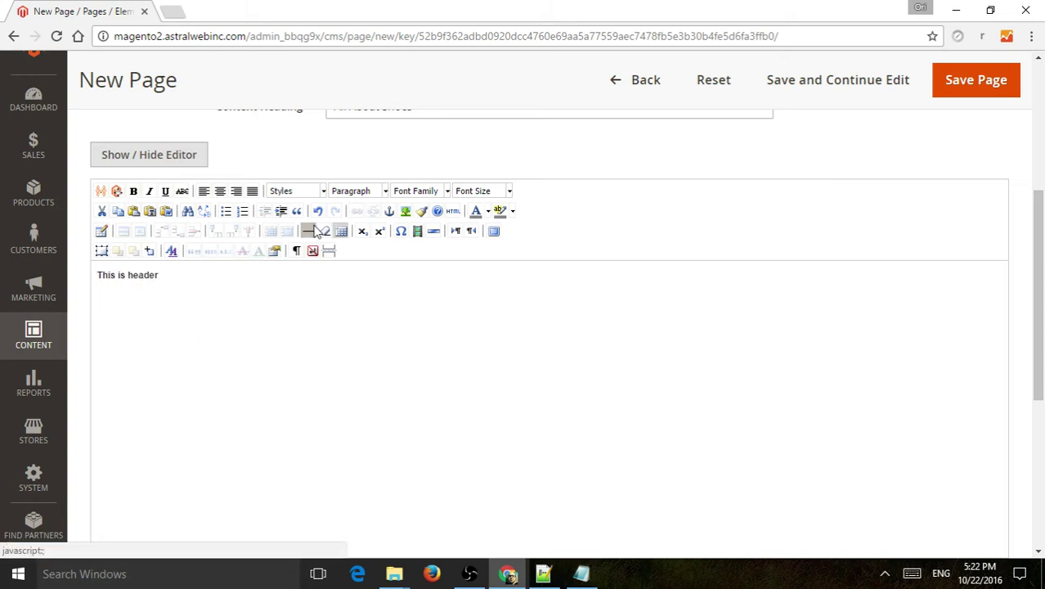
pyautogui.click(242, 211)
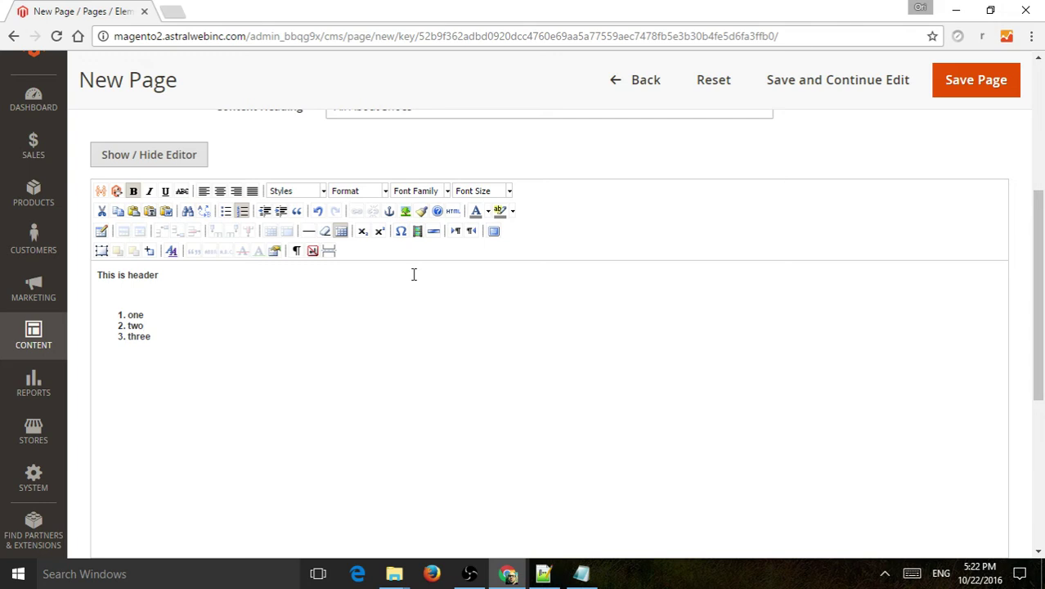
# - Expand the Search Engine Optimisation settings, checking the 'About Shoes' page title
pyautogui.scroll(-5, 414, 275)
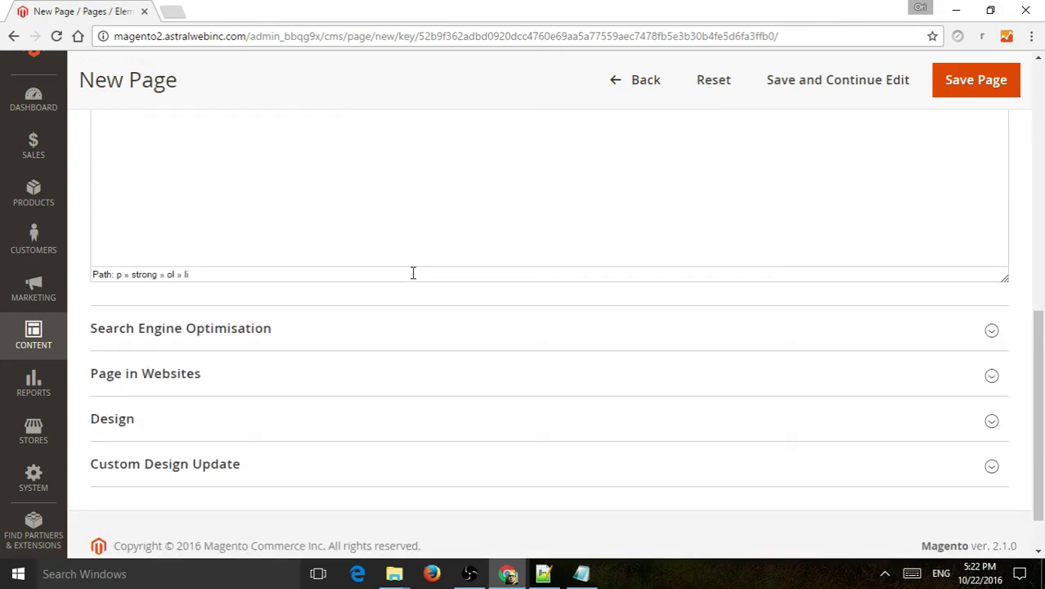
pyautogui.click(264, 280)
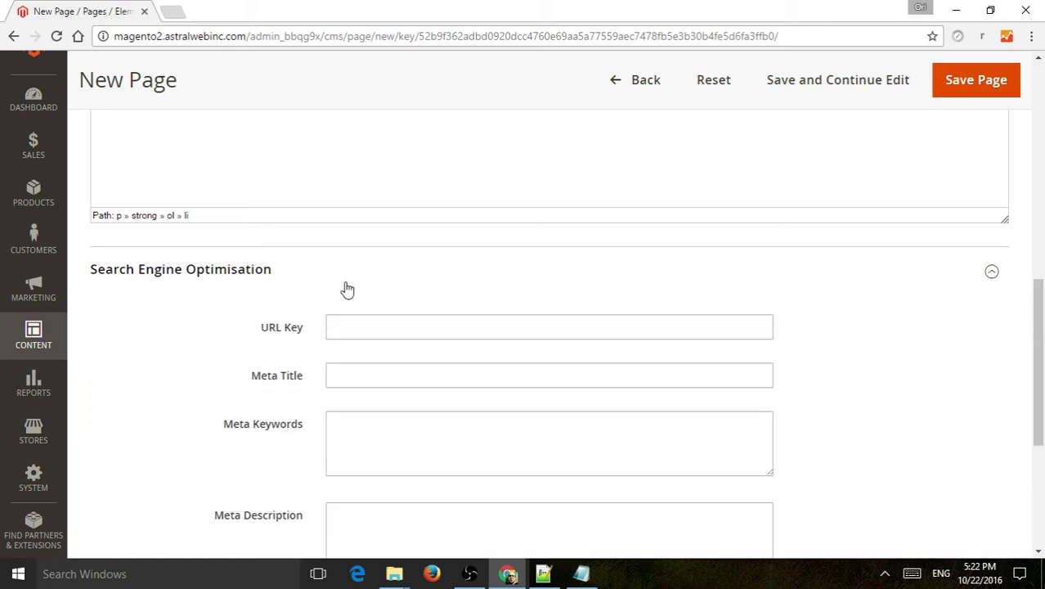
pyautogui.click(384, 327)
pyautogui.scroll(-1, 358, 339)
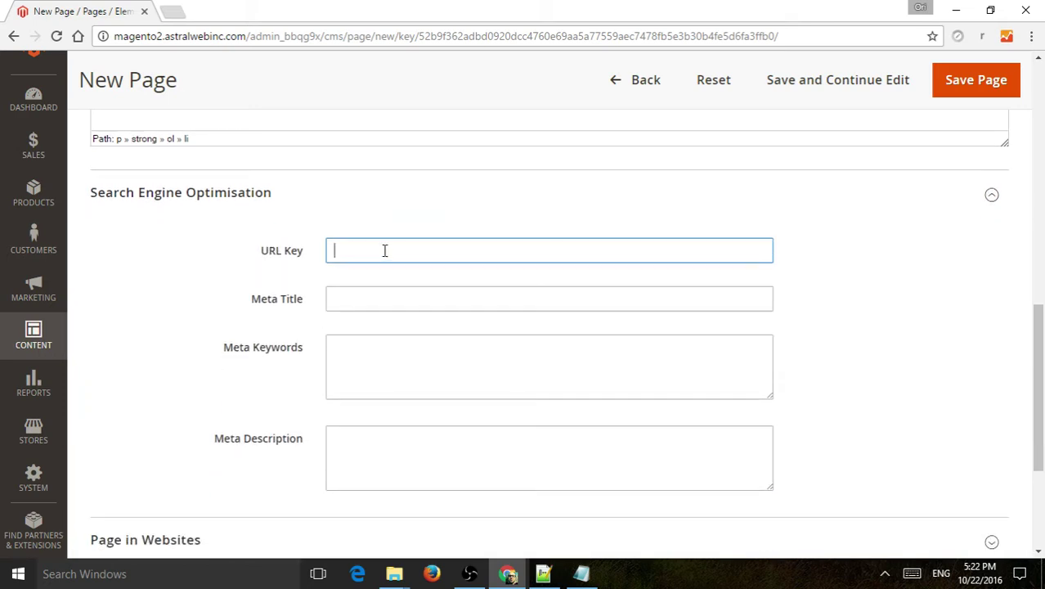
pyautogui.scroll(9, 358, 296)
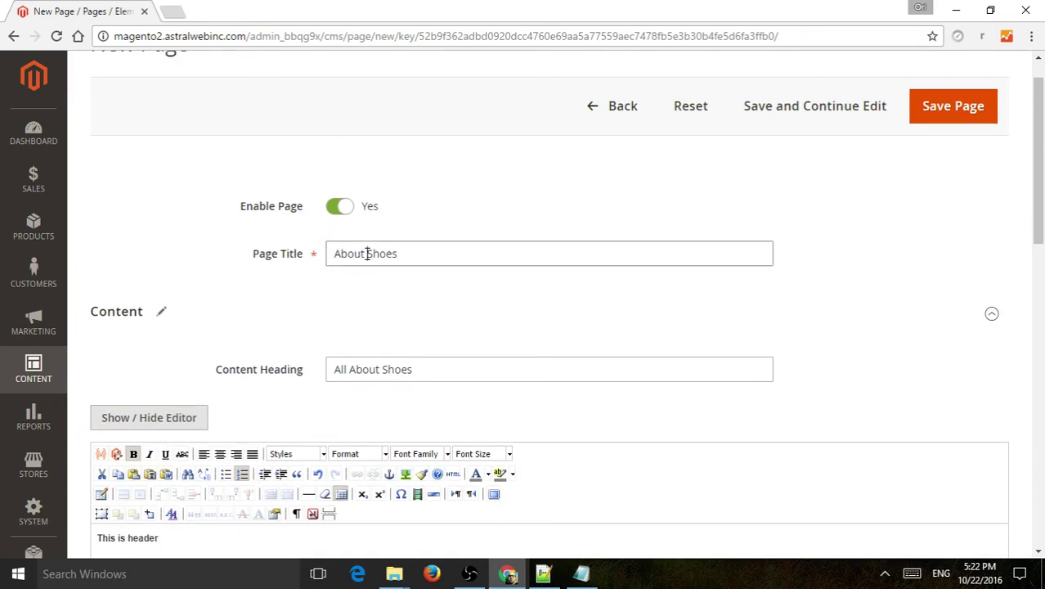
pyautogui.doubleClick(366, 253)
pyautogui.click(426, 259)
# - Set the URL key to 'about-shoes' and the meta title to 'Test Title'
pyautogui.scroll(-10, 299, 404)
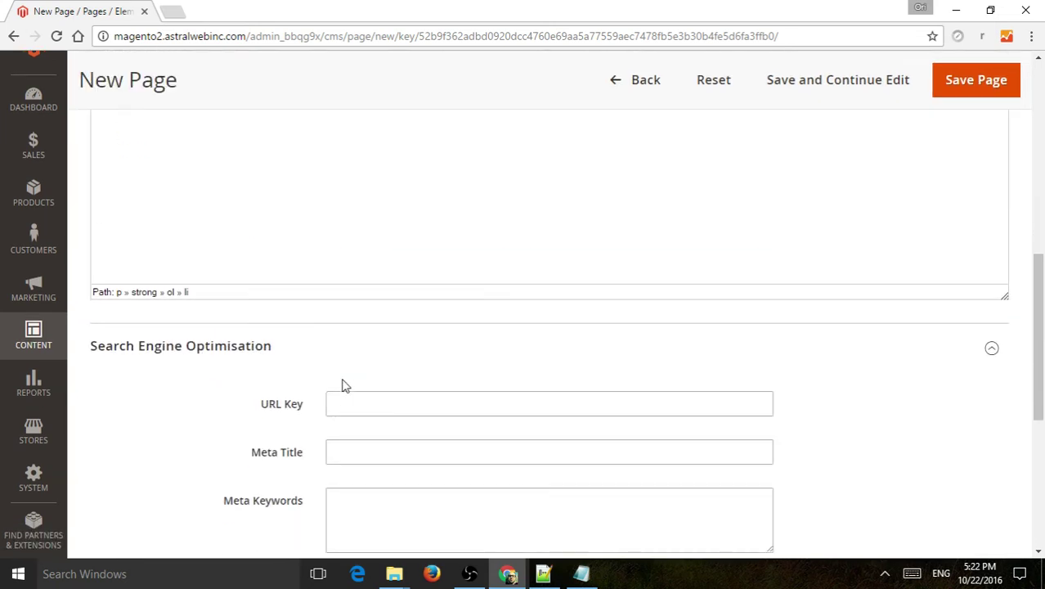
pyautogui.click(374, 401)
pyautogui.write('about-shoes')
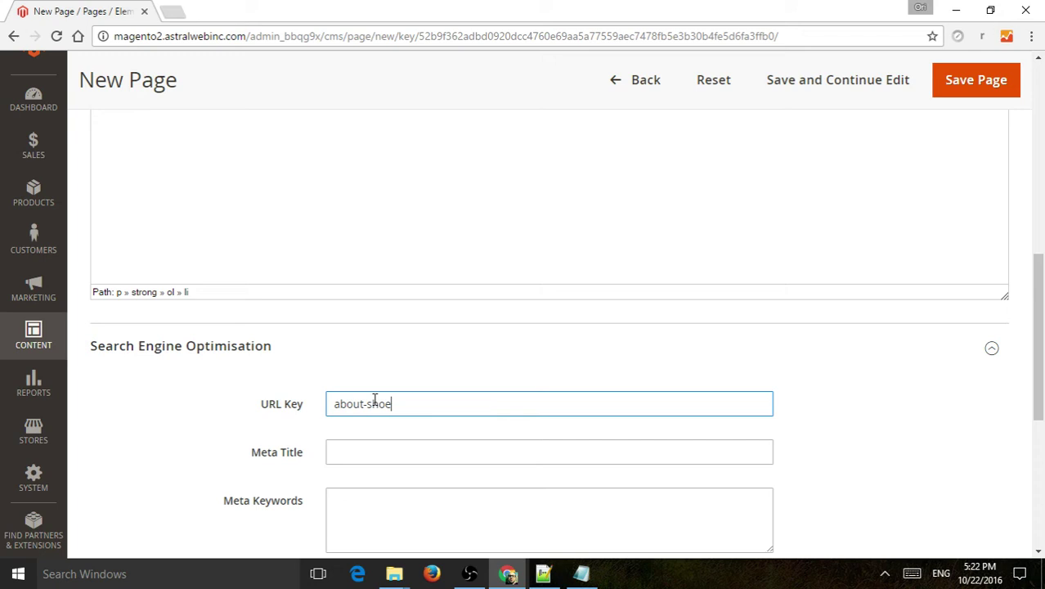
pyautogui.scroll(-2, 373, 398)
pyautogui.click(363, 303)
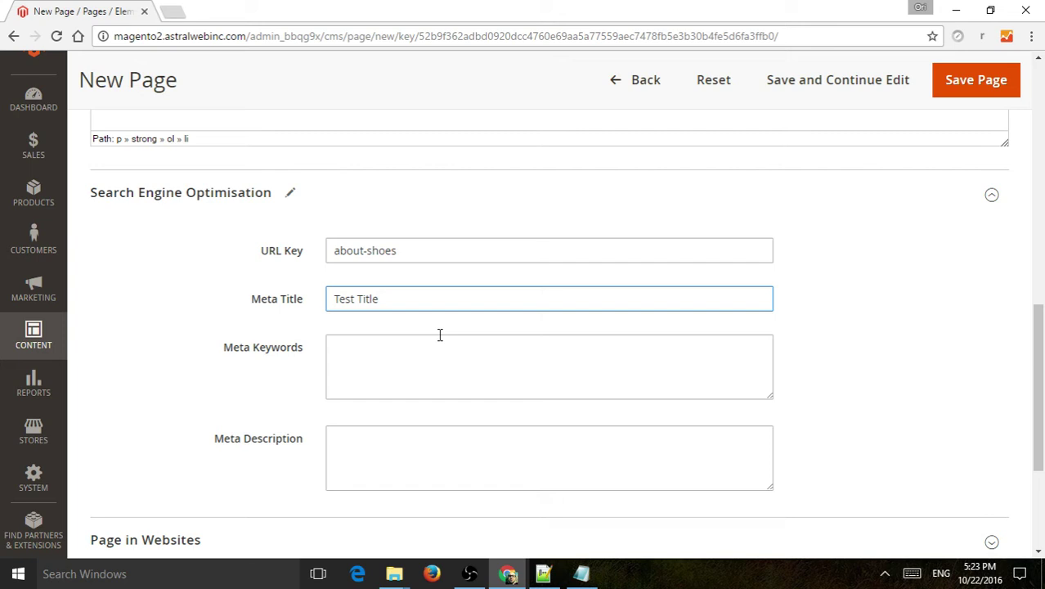
# - Expand Page in Websites to show All Store Views as the page's store view
pyautogui.scroll(-3, 296, 312)
pyautogui.click(224, 330)
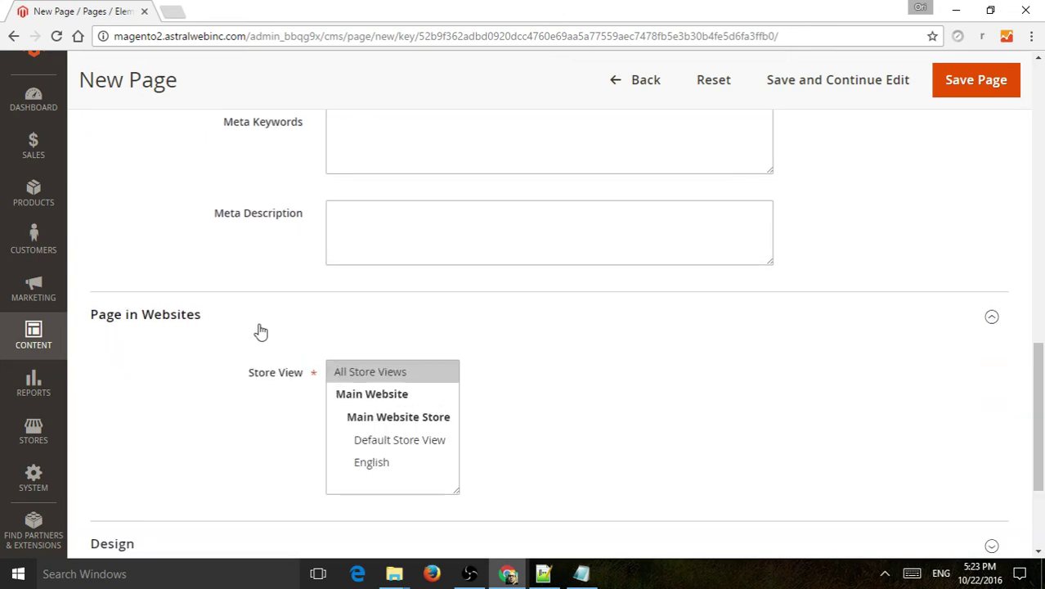
pyautogui.scroll(-1, 376, 330)
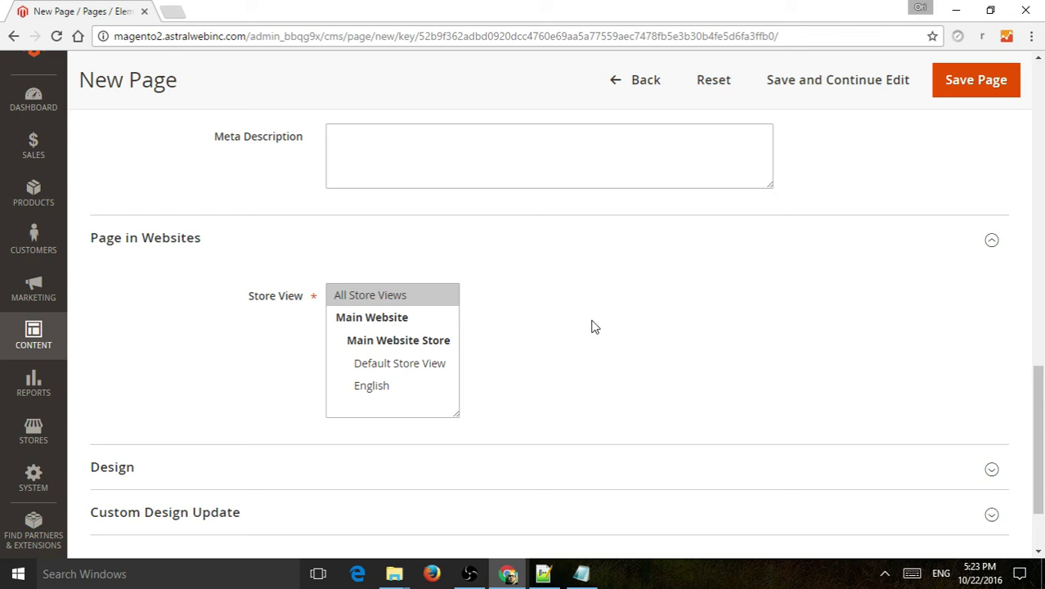
pyautogui.scroll(-2, 532, 331)
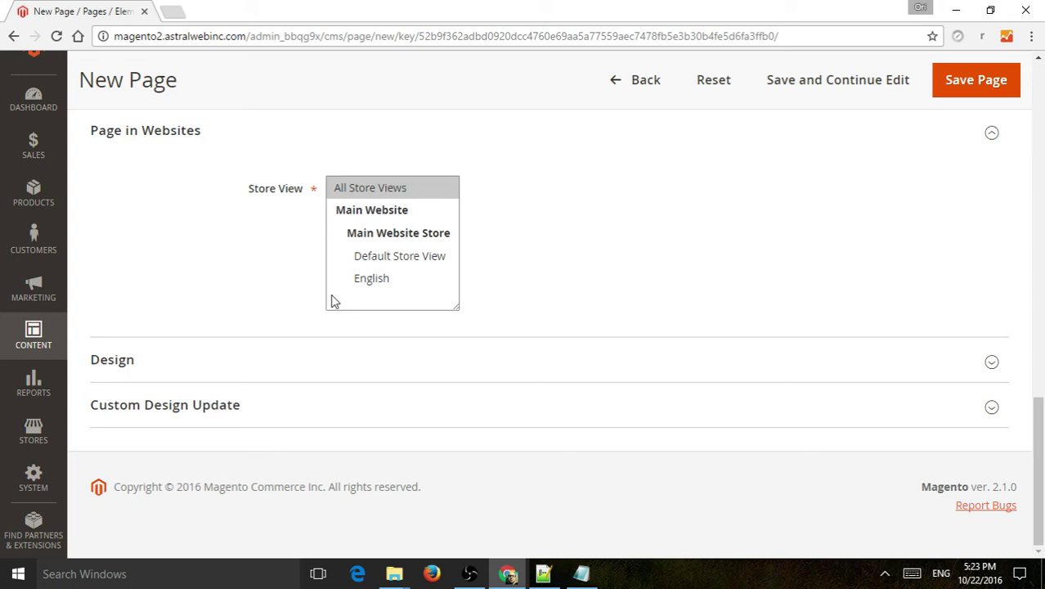
# - Change the Design layout from Empty to 3 columns
pyautogui.click(197, 363)
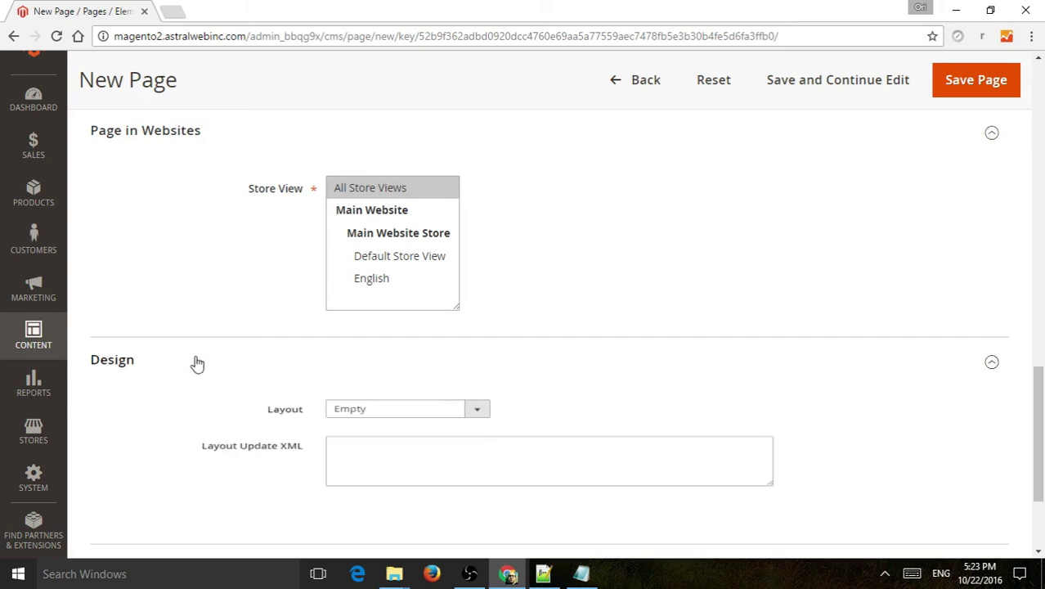
pyautogui.scroll(-2, 438, 270)
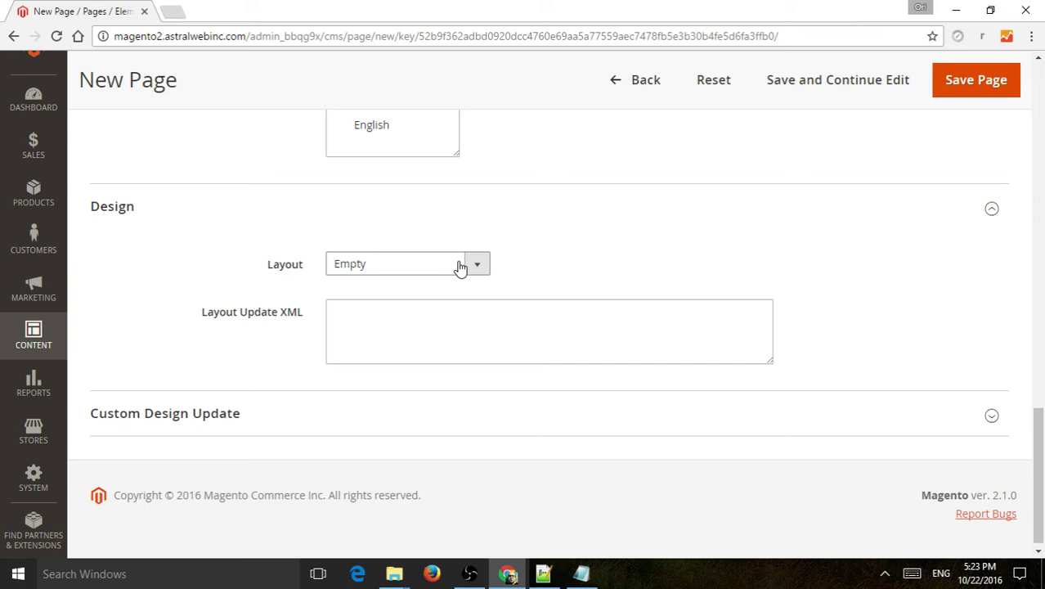
pyautogui.click(460, 266)
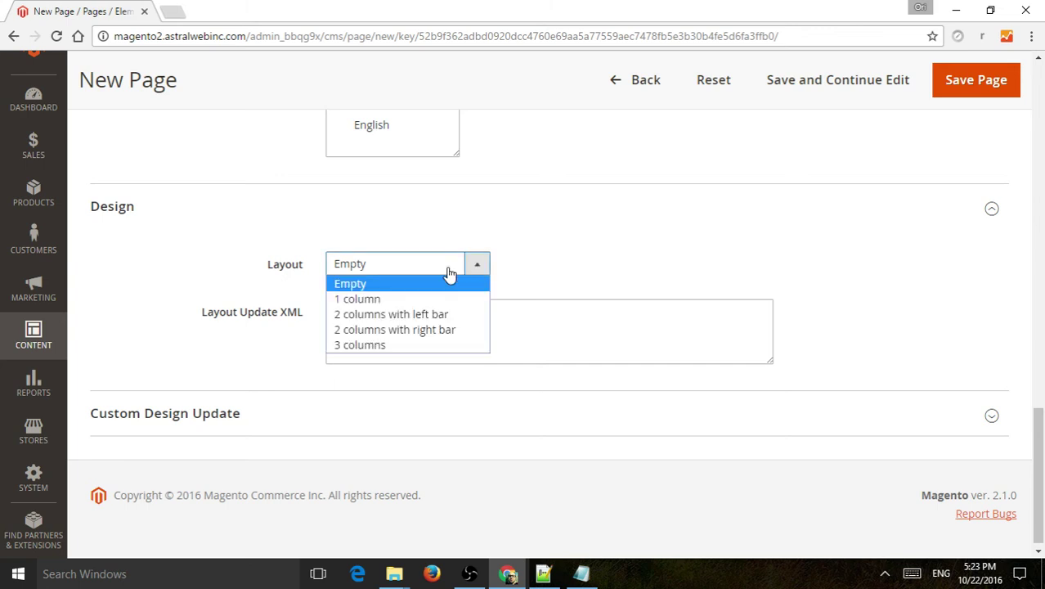
pyautogui.click(383, 346)
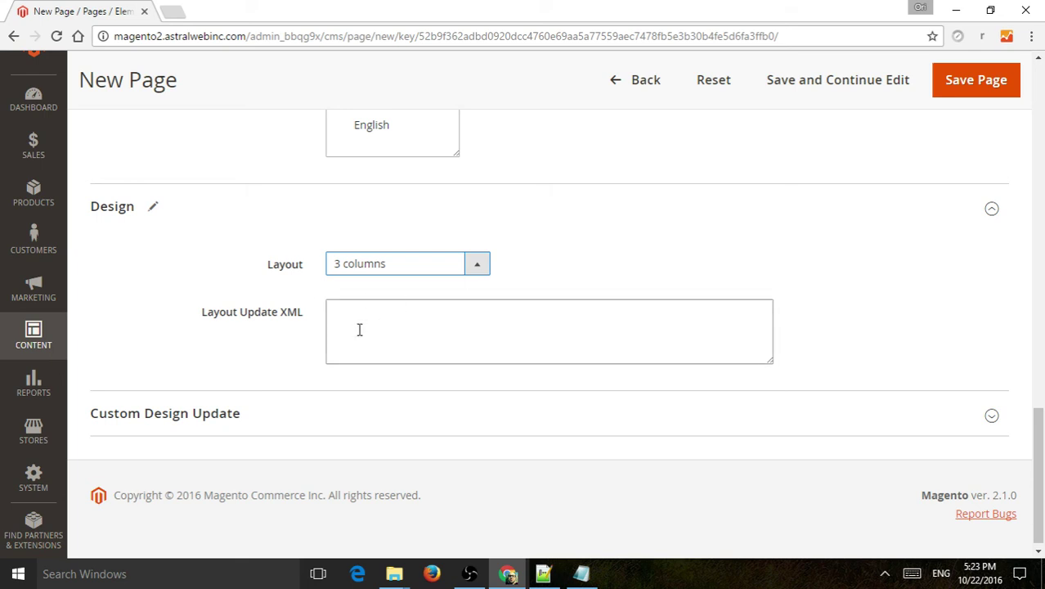
# - Review the Custom Design Update options, leave them blank, and return to the form's top
pyautogui.click(200, 411)
pyautogui.scroll(-2, 329, 358)
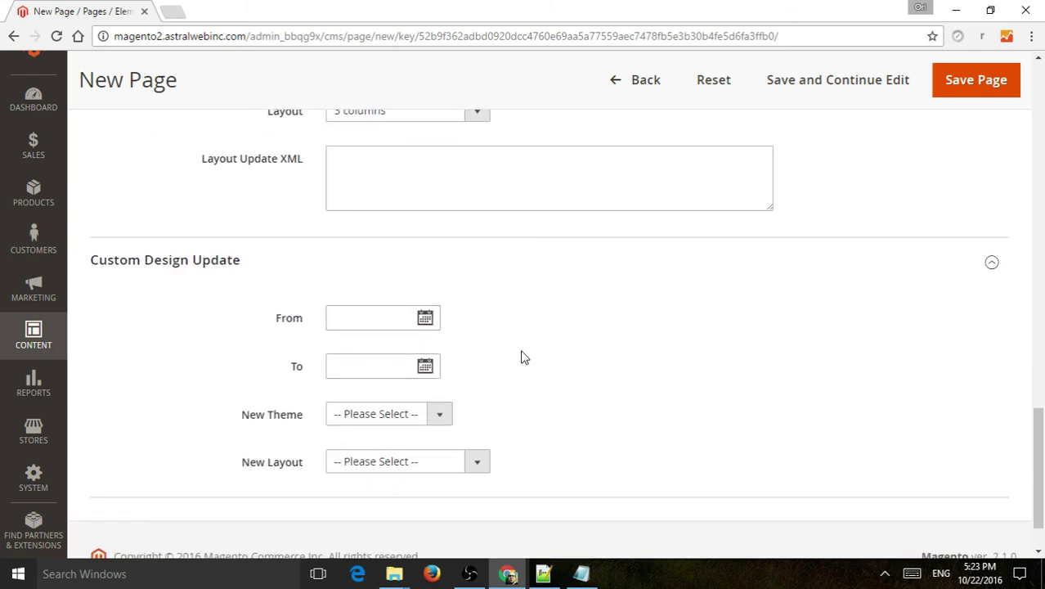
pyautogui.scroll(2, 547, 328)
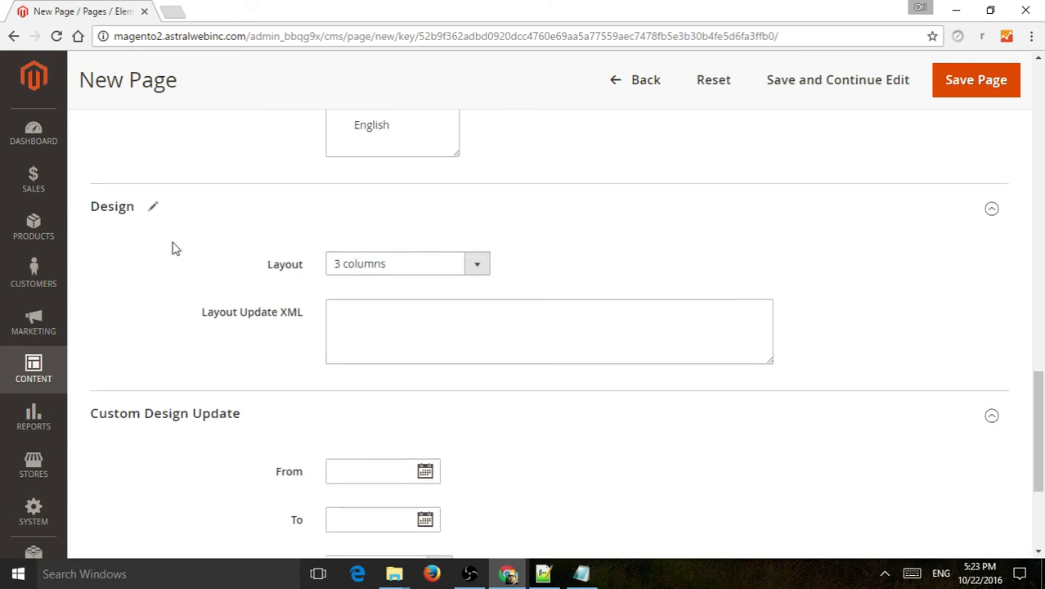
pyautogui.scroll(-3, 658, 315)
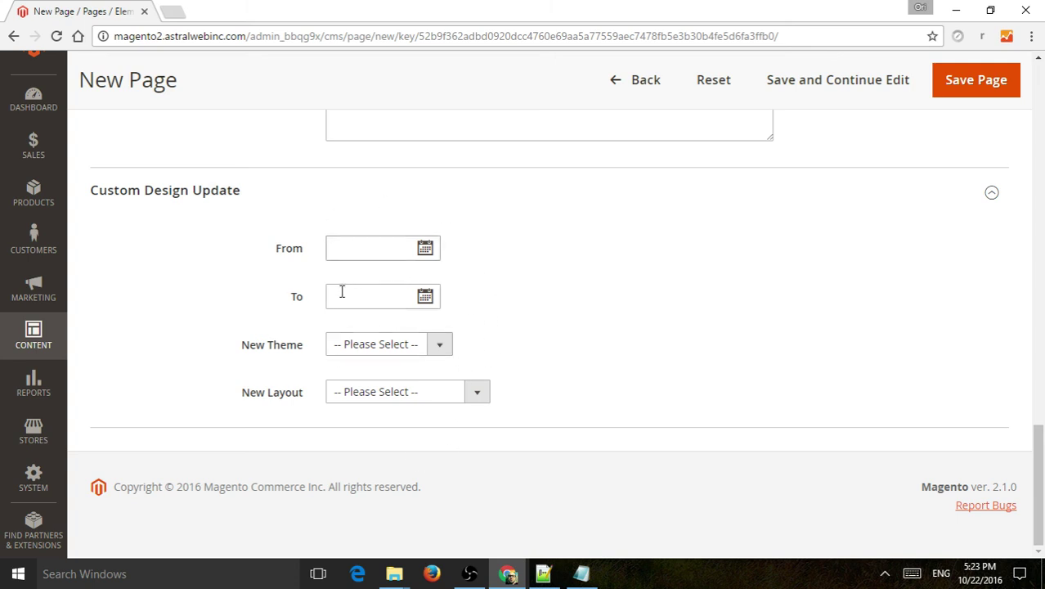
pyautogui.scroll(8, 790, 369)
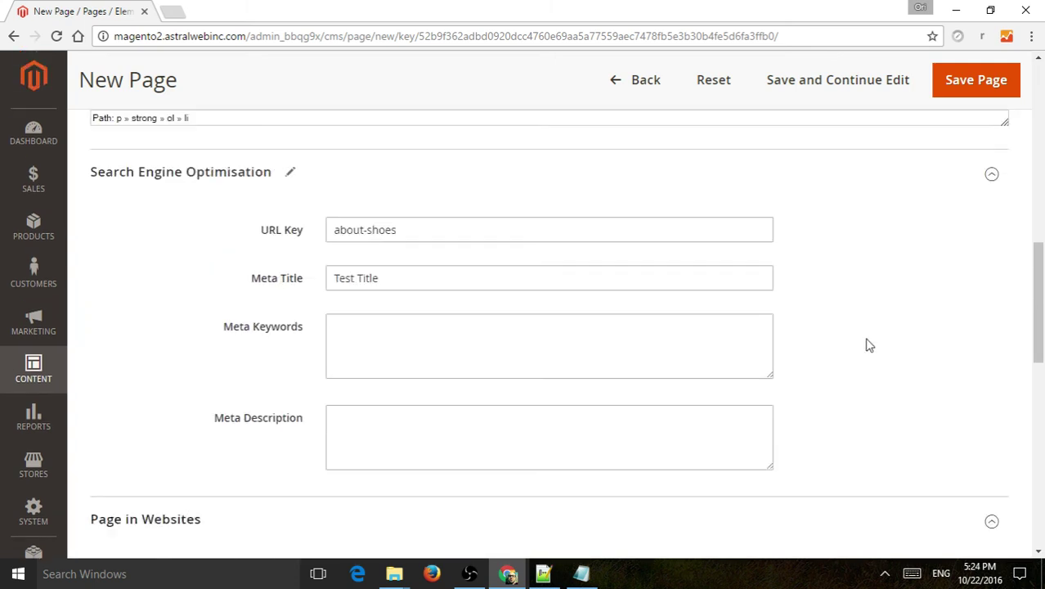
pyautogui.scroll(5, 869, 345)
# - Save the About Shoes page and locate it in the Pages grid
pyautogui.click(936, 105)
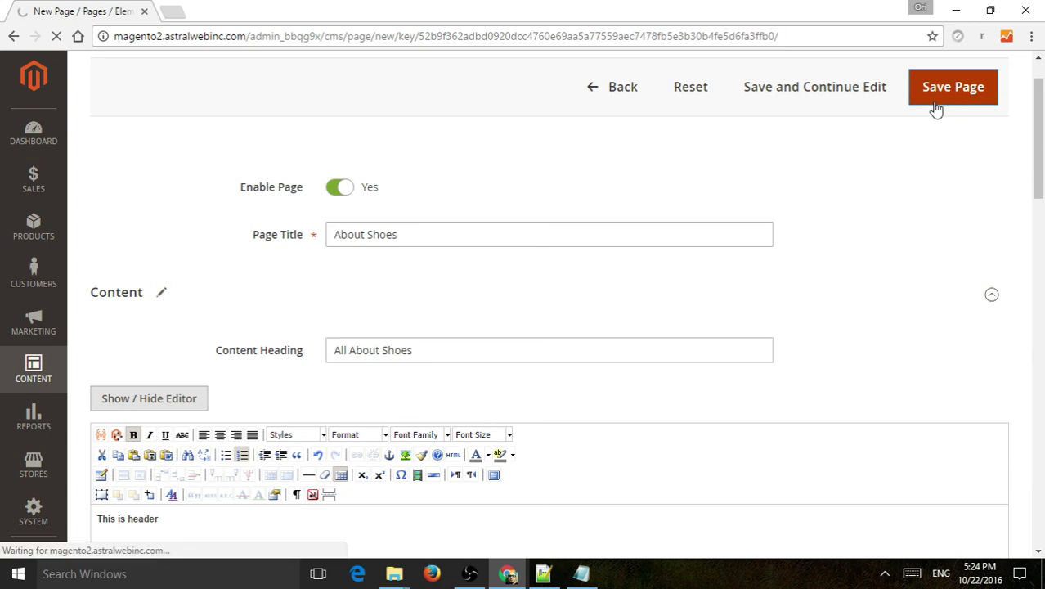
pyautogui.scroll(-1, 480, 292)
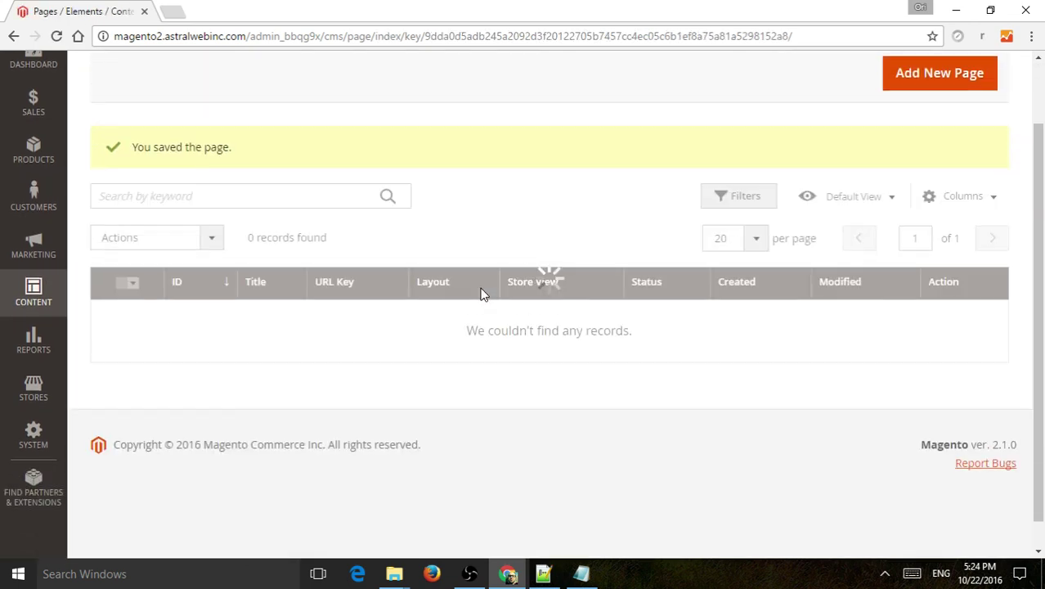
pyautogui.scroll(-2, 494, 286)
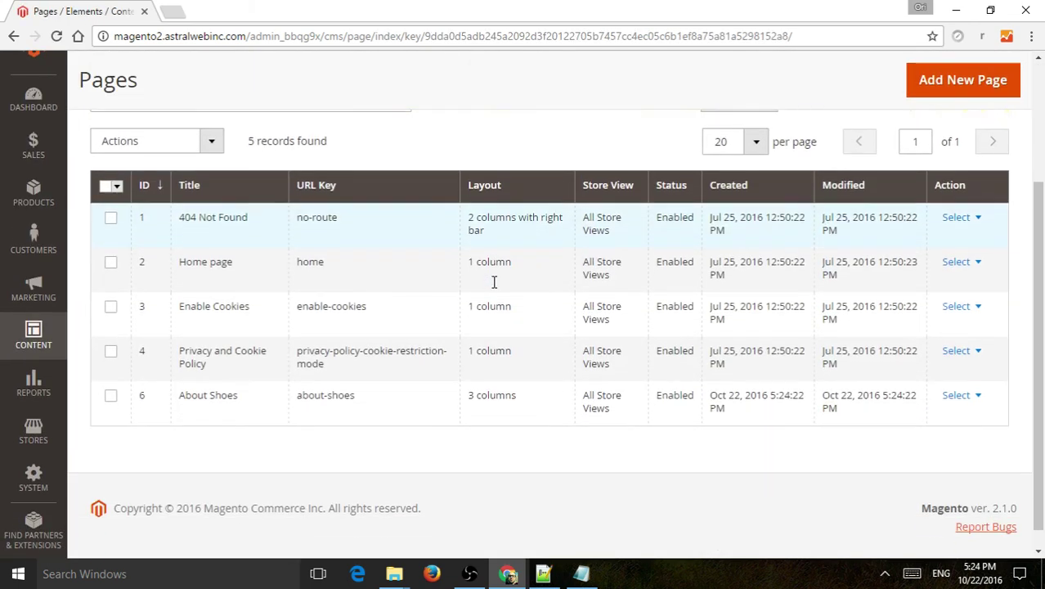
# - Check the row's about-shoes URL key without editing, then open a new browser tab
pyautogui.click(303, 378)
pyautogui.doubleClick(345, 442)
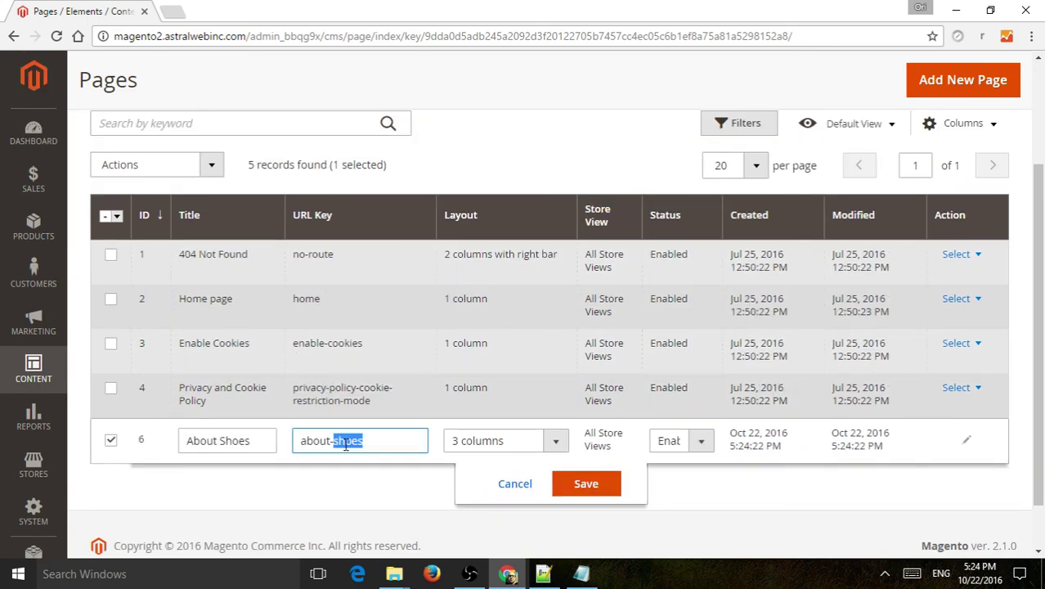
pyautogui.hotkey('ctrl', 'a')
pyautogui.click(511, 484)
pyautogui.hotkey('ctrl', 't')
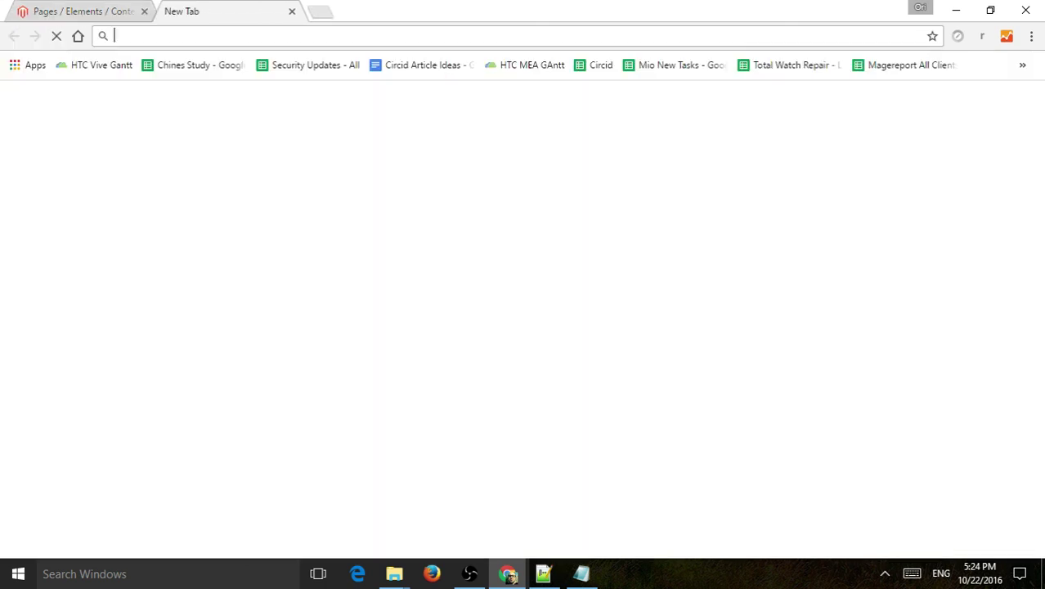
# - Load magento2.astralwebinc.com/about-shoes and check the heading, bold line and one-two-three list
pyautogui.write('magento2.')
pyautogui.press('Return')
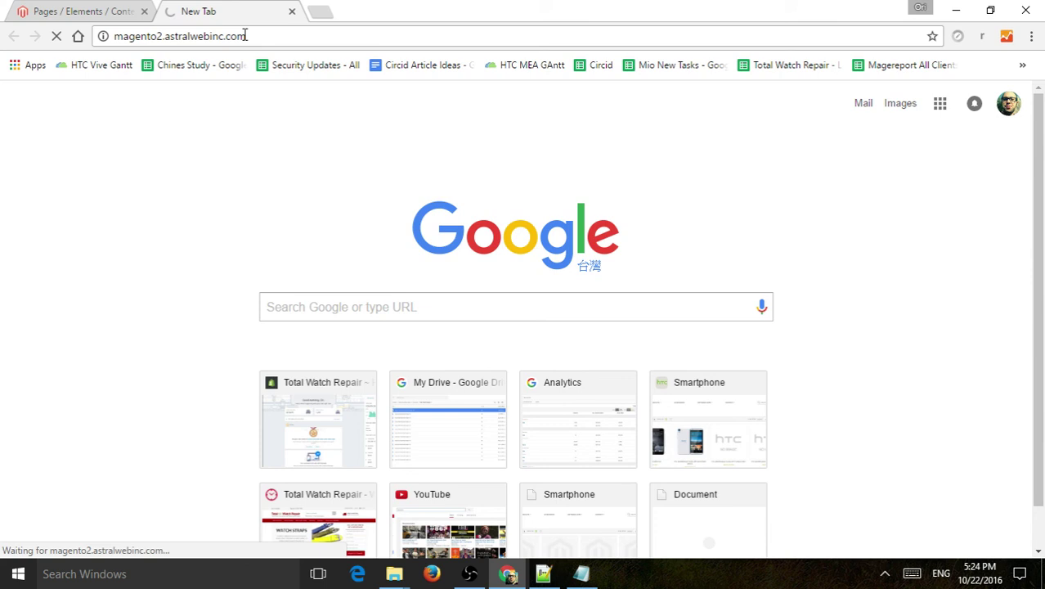
pyautogui.write('/about-shoes')
pyautogui.press('Return')
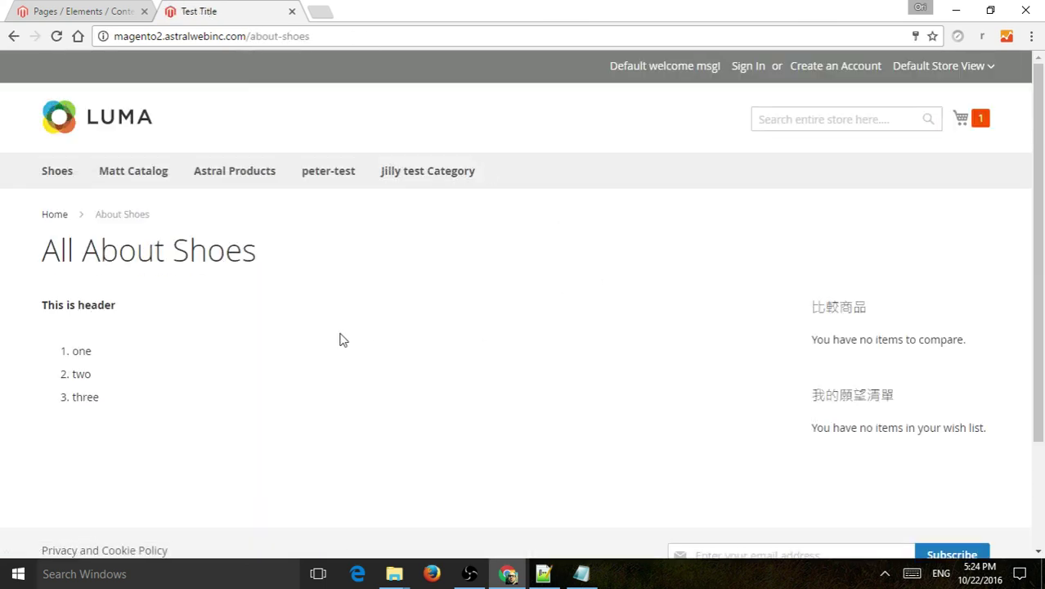
pyautogui.moveTo(41, 260); pyautogui.dragTo(143, 400)
pyautogui.click(336, 373)
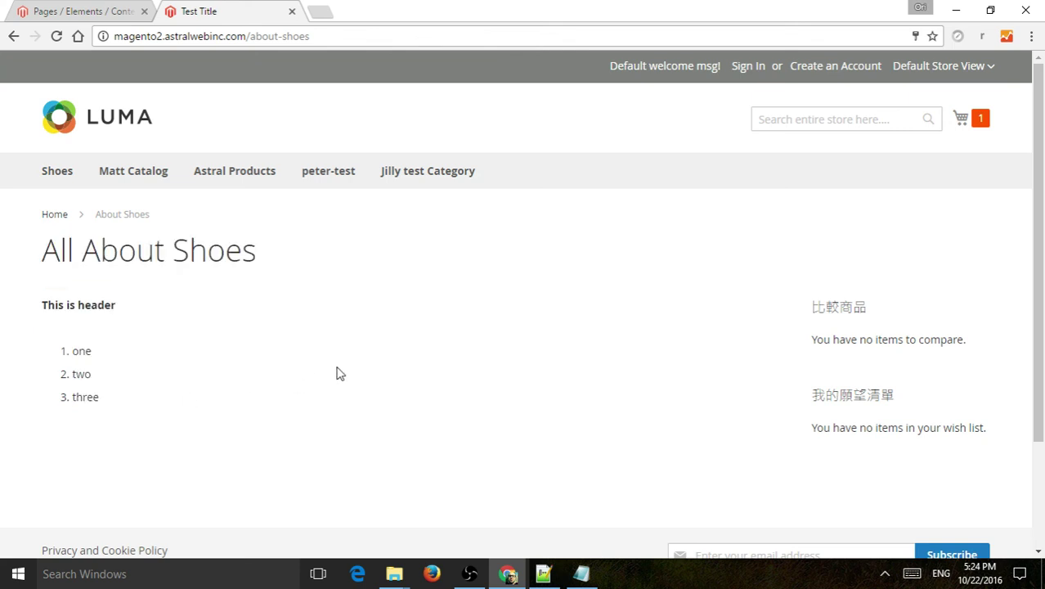